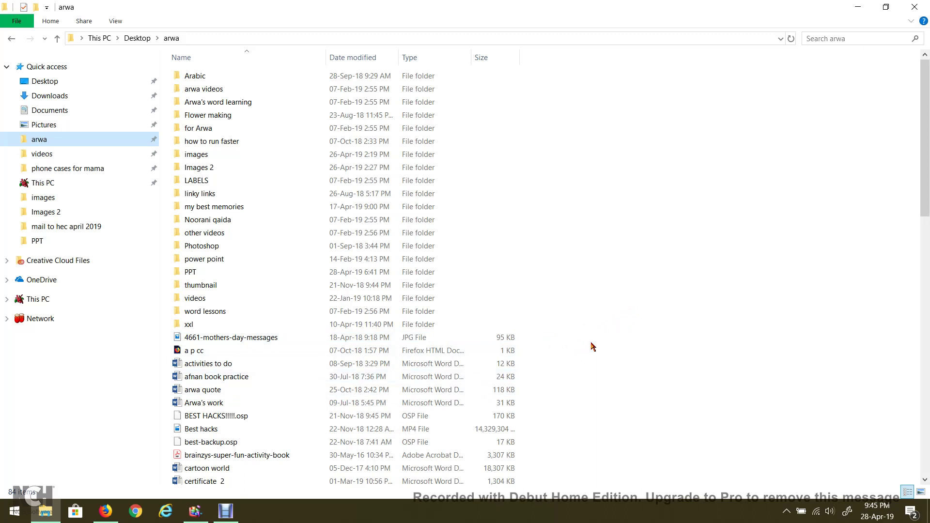
Switch to Access 2016 and open the Flowers table of the recent Database2 with its active content enabled
click(20, 510)
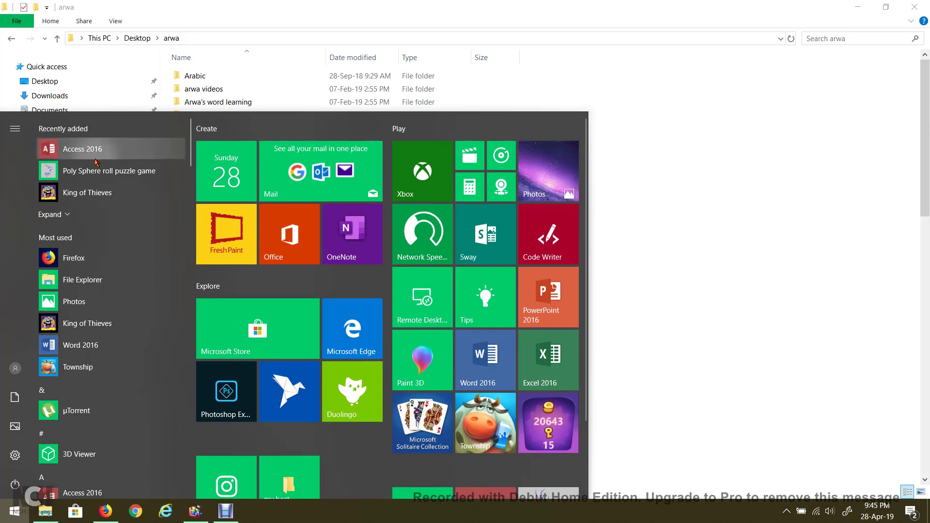
click(46, 151)
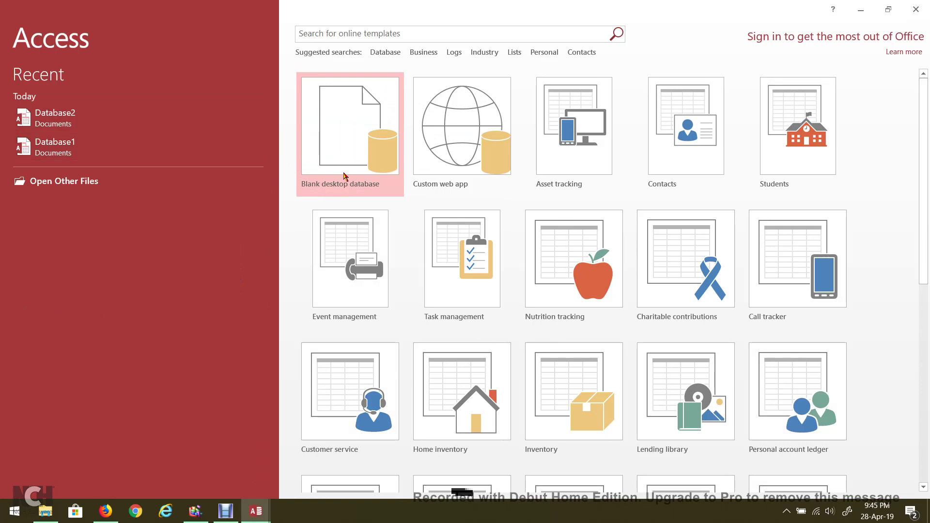
click(203, 114)
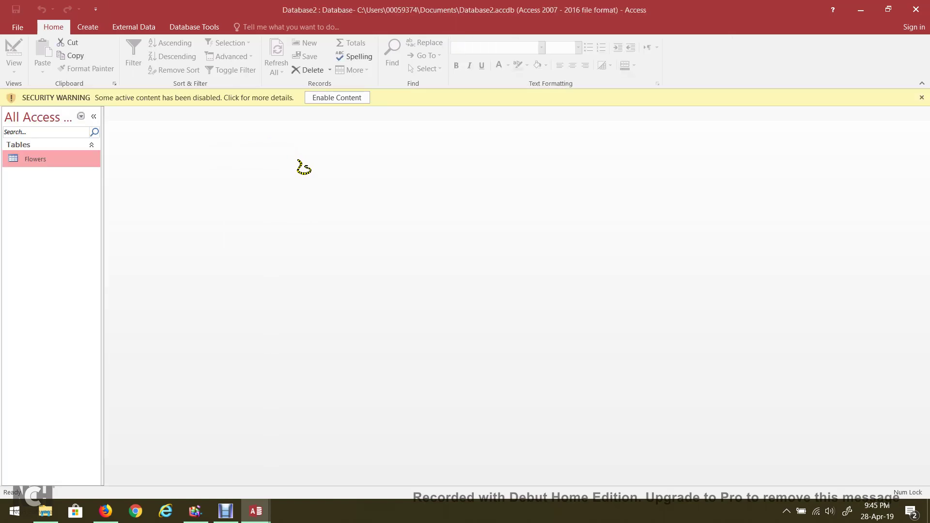
click(354, 99)
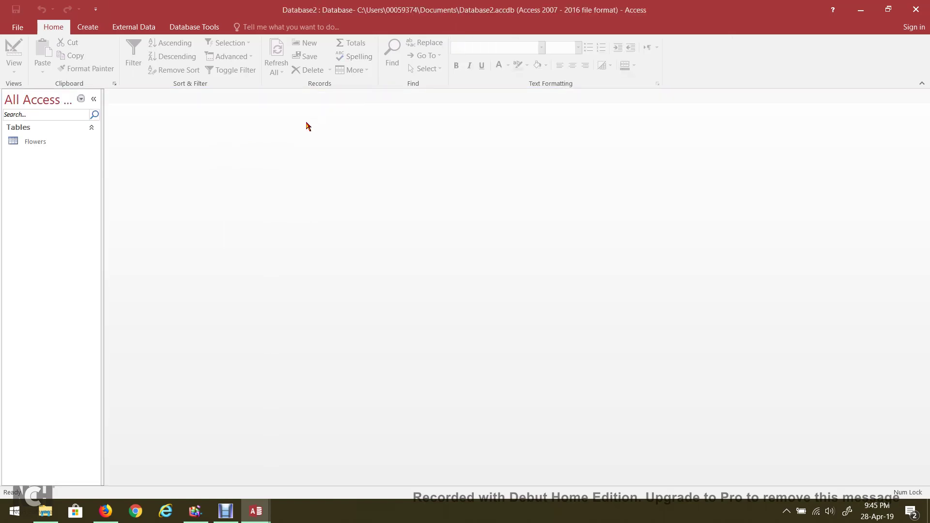
click(55, 142)
double_click(54, 143)
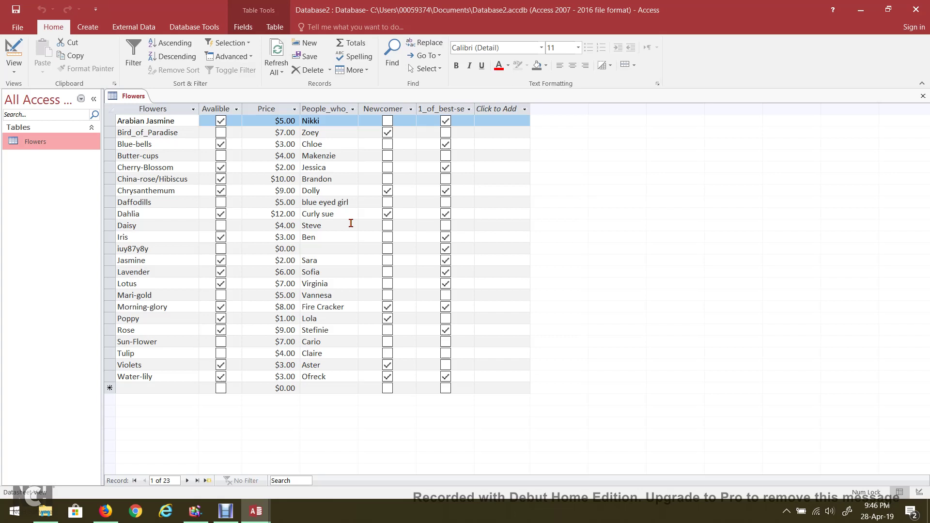
Delete the junk record iuy87y8y from the Flowers table
click(155, 248)
key(BackSpace)
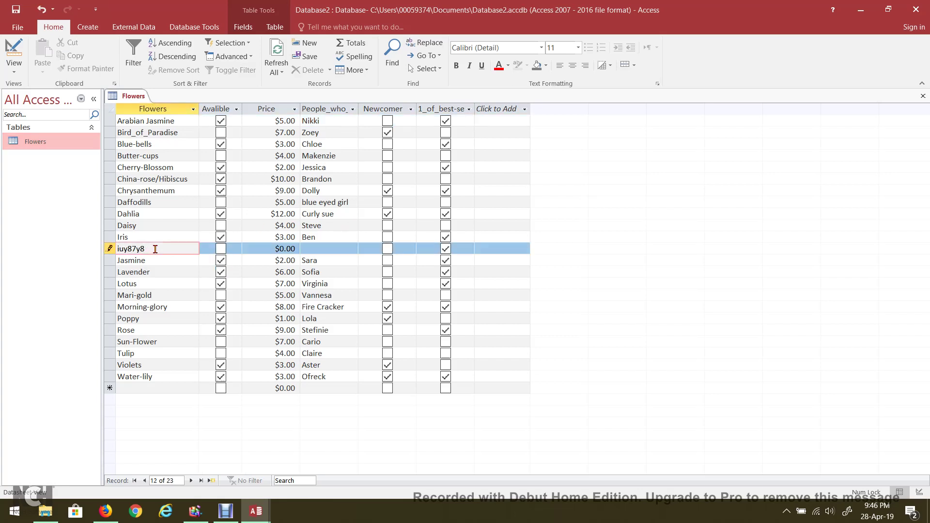
right_click(155, 248)
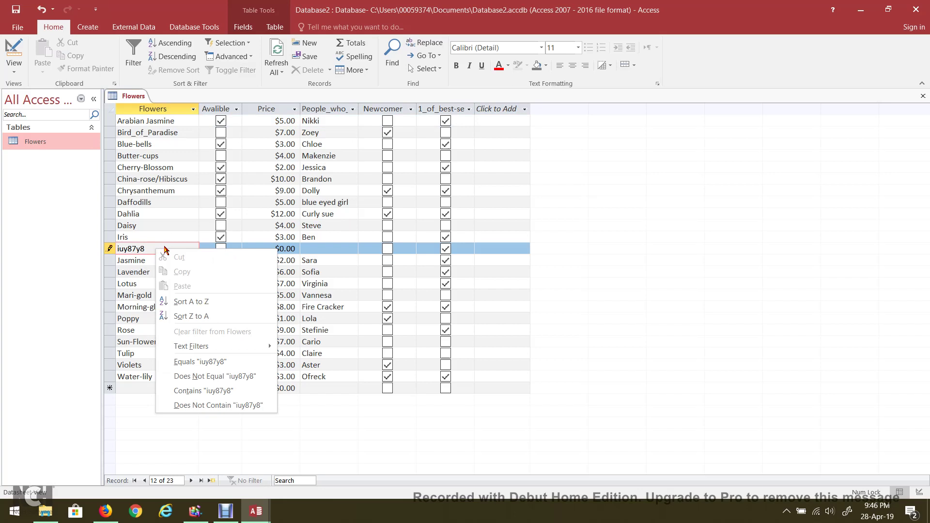
right_click(111, 248)
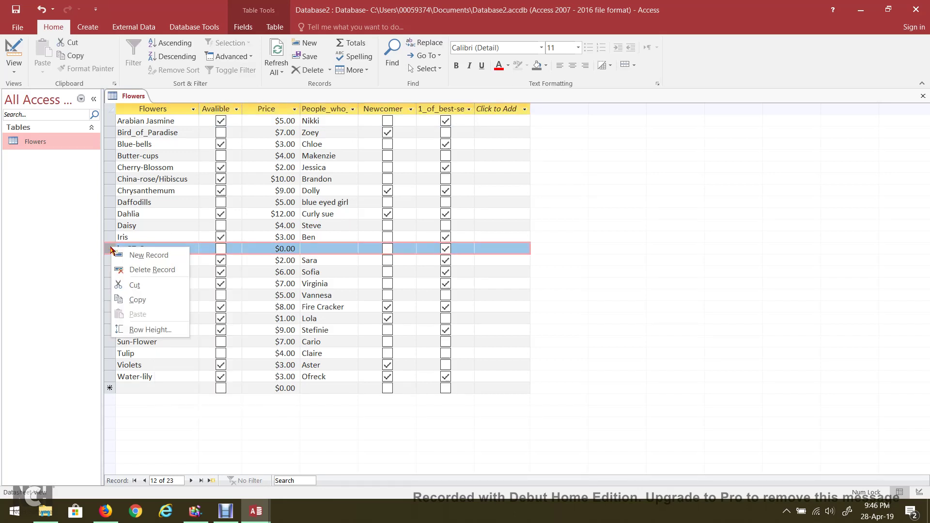
click(289, 428)
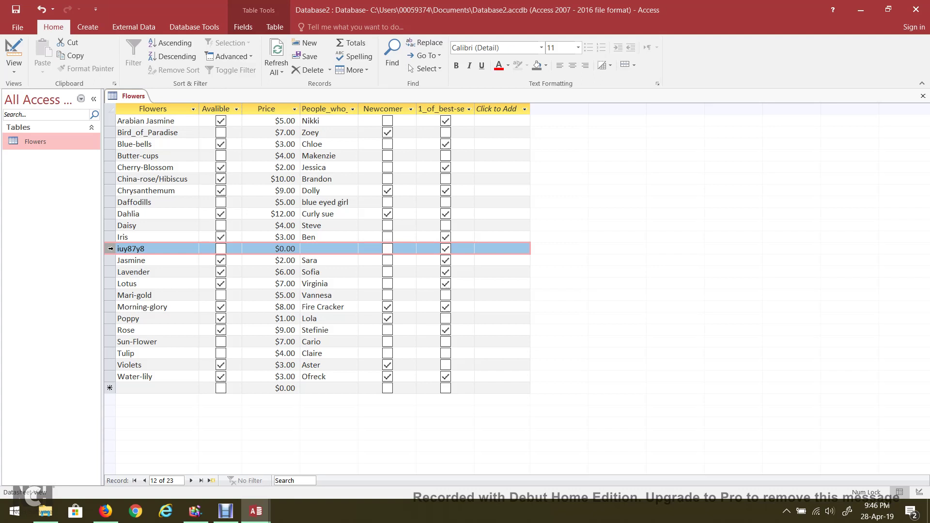
right_click(111, 248)
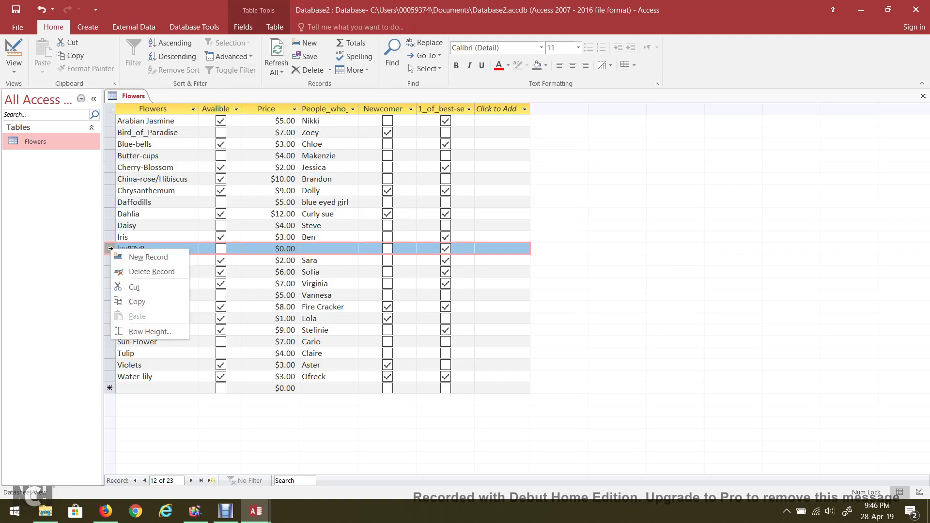
click(145, 271)
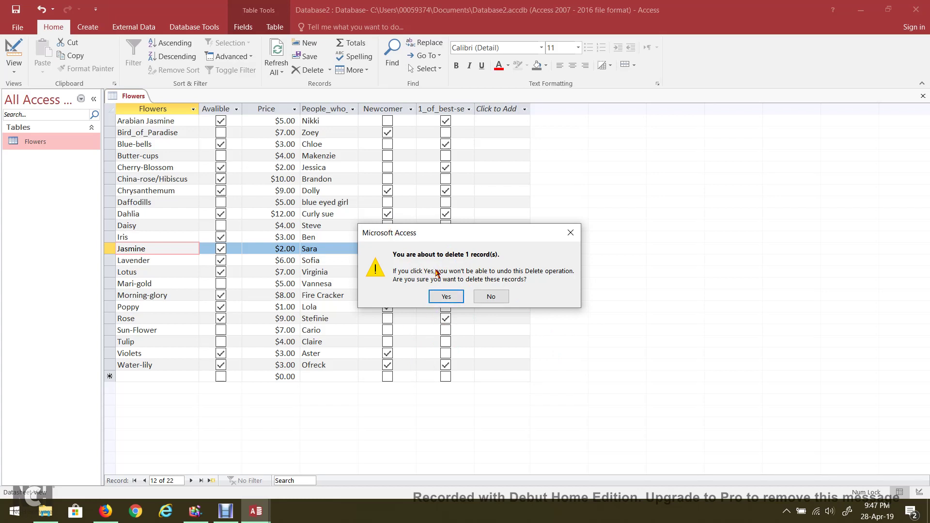
click(454, 301)
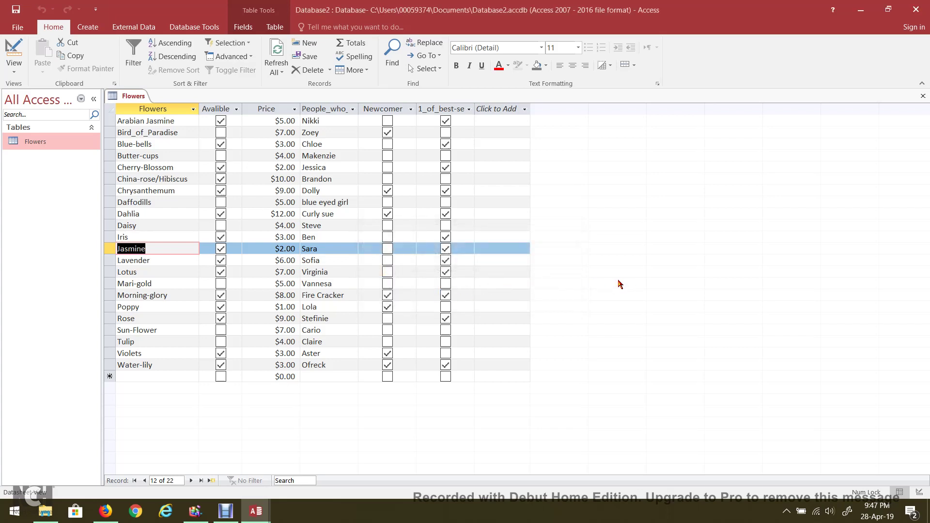
click(102, 250)
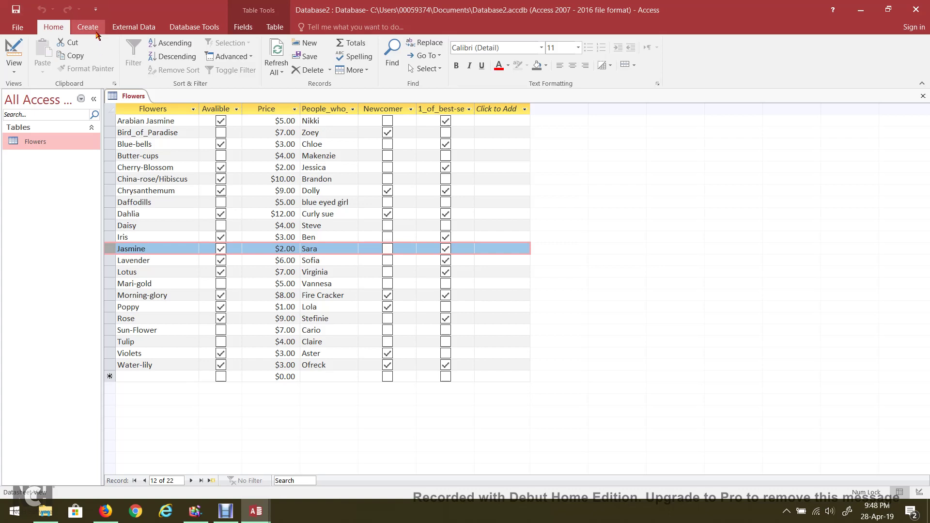
Create a query in design view based on the Flowers table and enlarge its field list to show every field
click(96, 33)
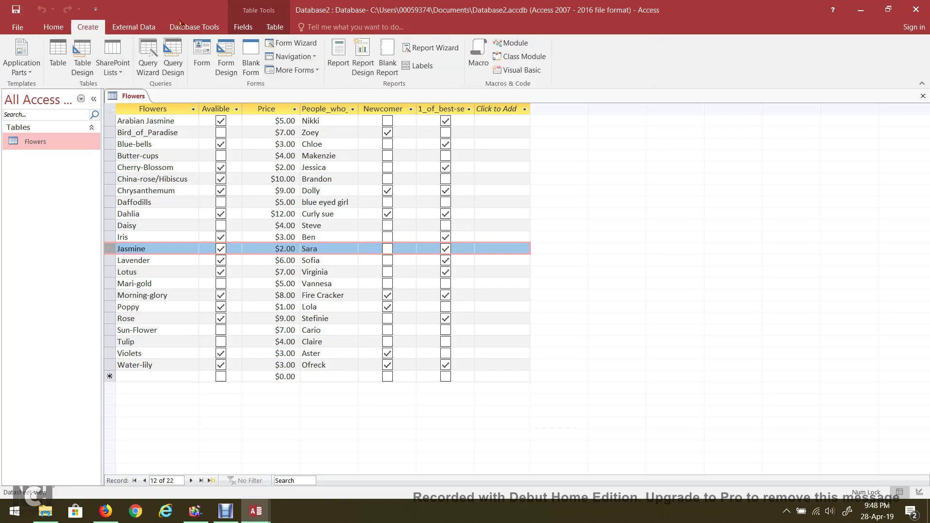
click(173, 63)
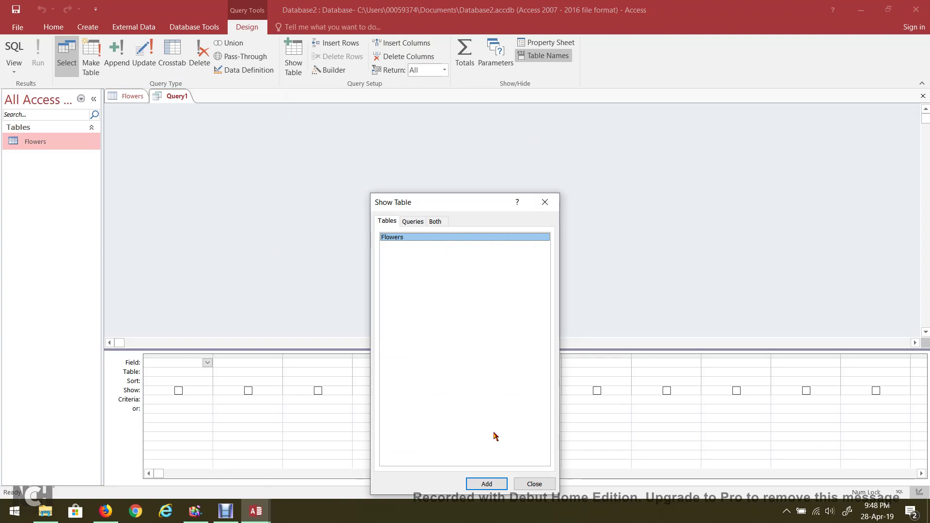
click(486, 484)
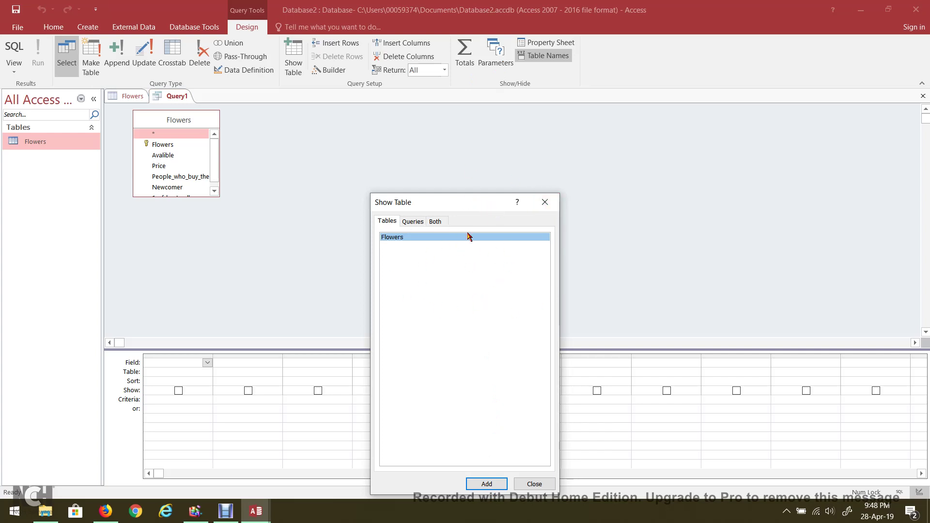
click(546, 202)
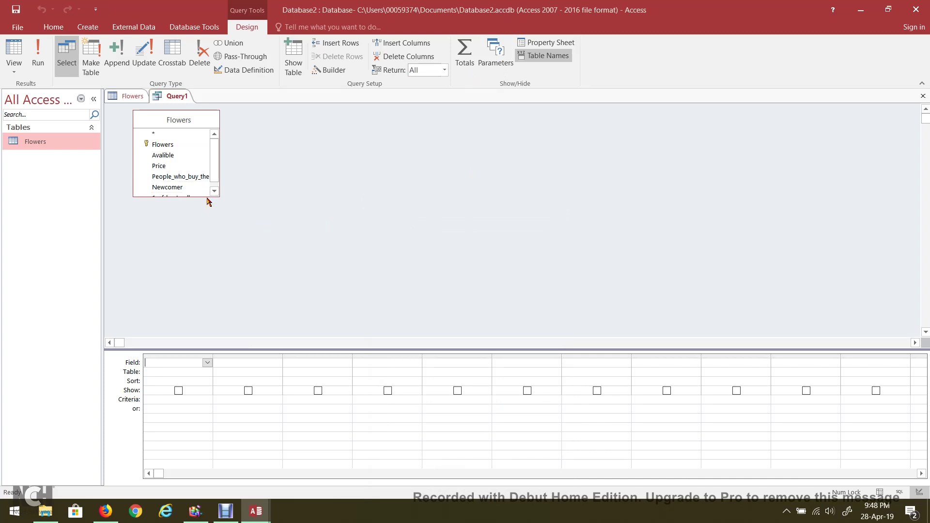
drag(207, 197, 246, 218)
drag(240, 212, 241, 213)
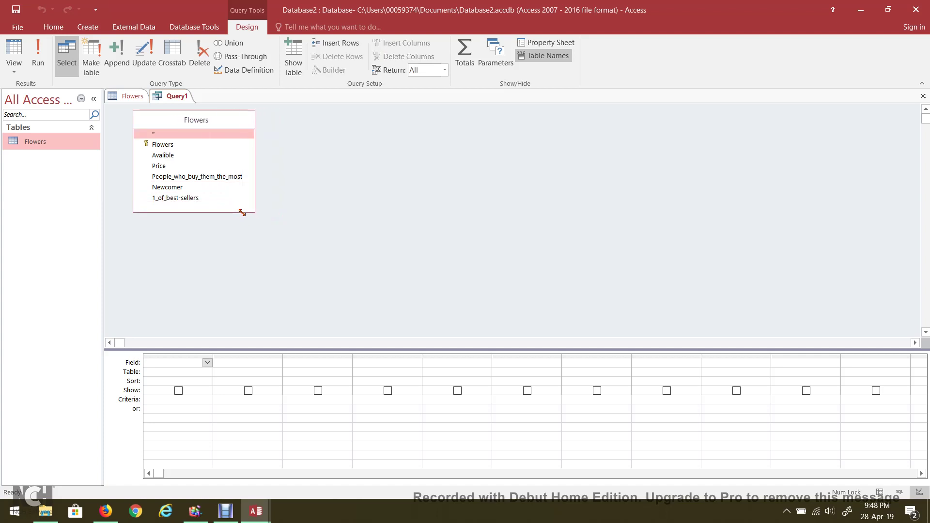
Add the Flowers, Avalible, Price, People_who_buy_them_the_most, Newcomer and 1_of_best-sellers fields to the query
double_click(202, 145)
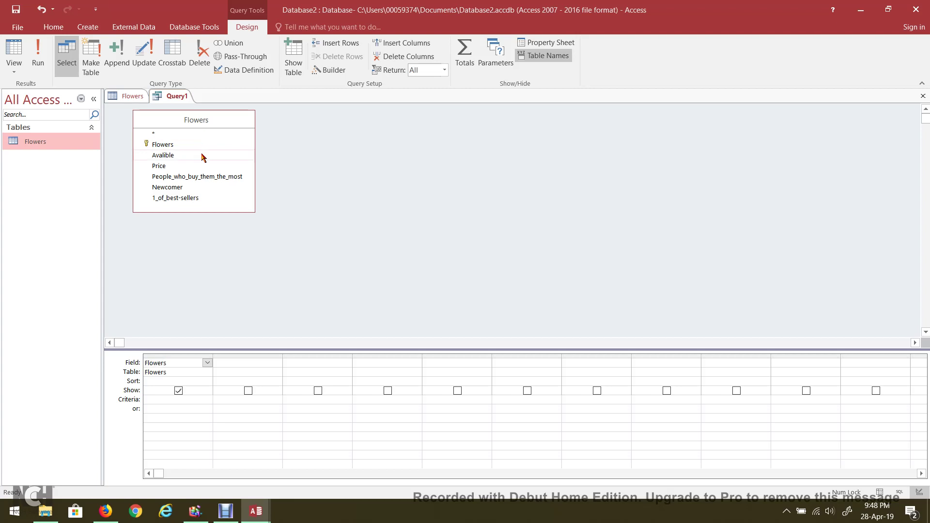
double_click(202, 156)
double_click(198, 166)
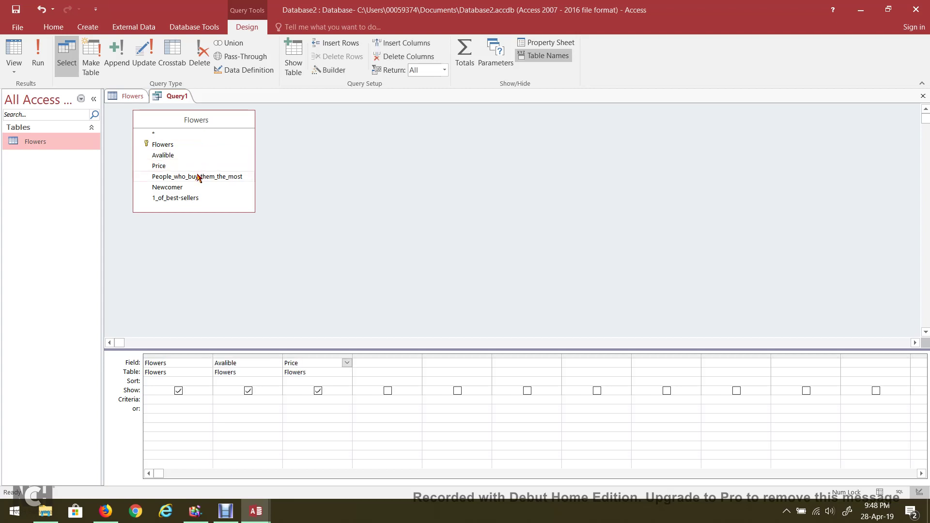
double_click(199, 177)
double_click(198, 188)
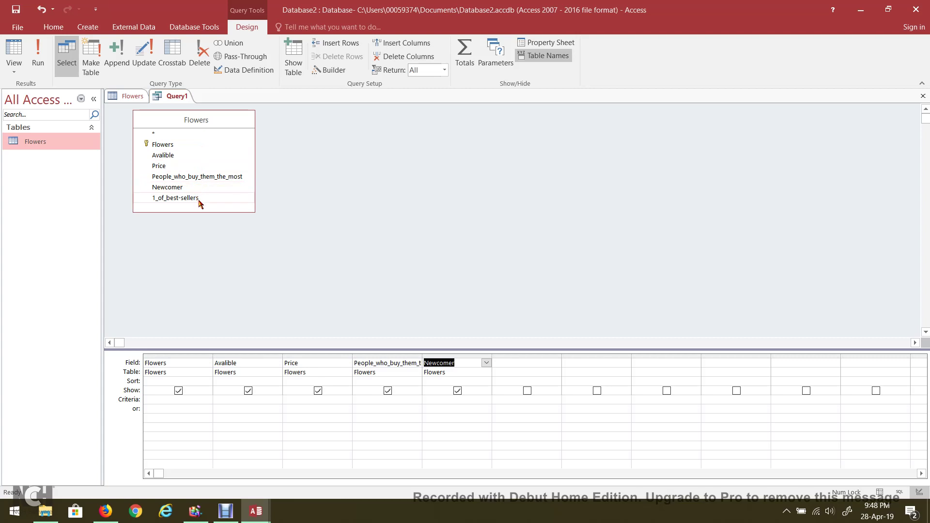
double_click(199, 199)
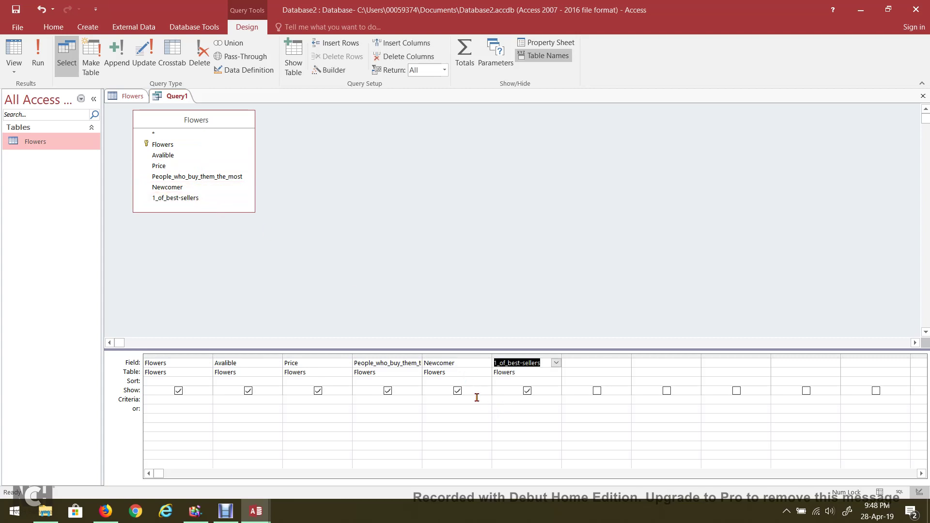
Set the 1_of_best-sellers criterion to yes and run the query
click(508, 402)
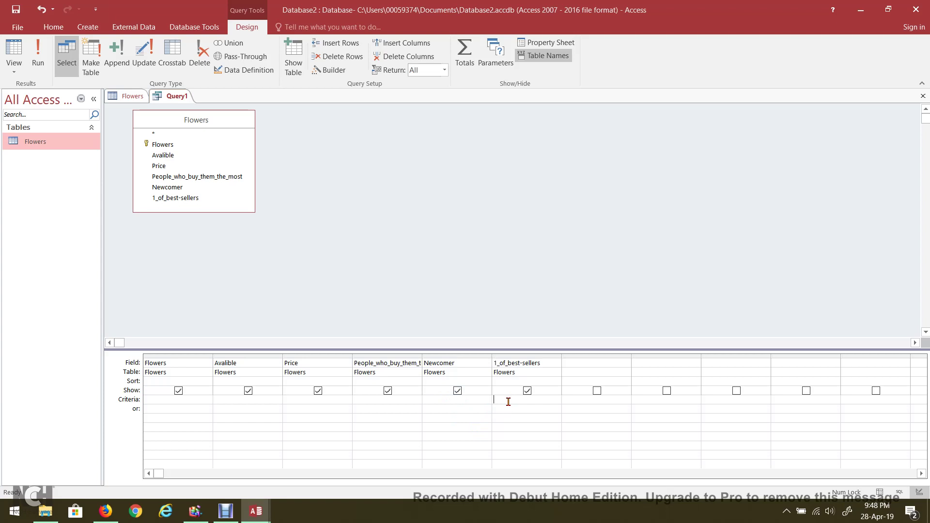
text(yes)
click(39, 56)
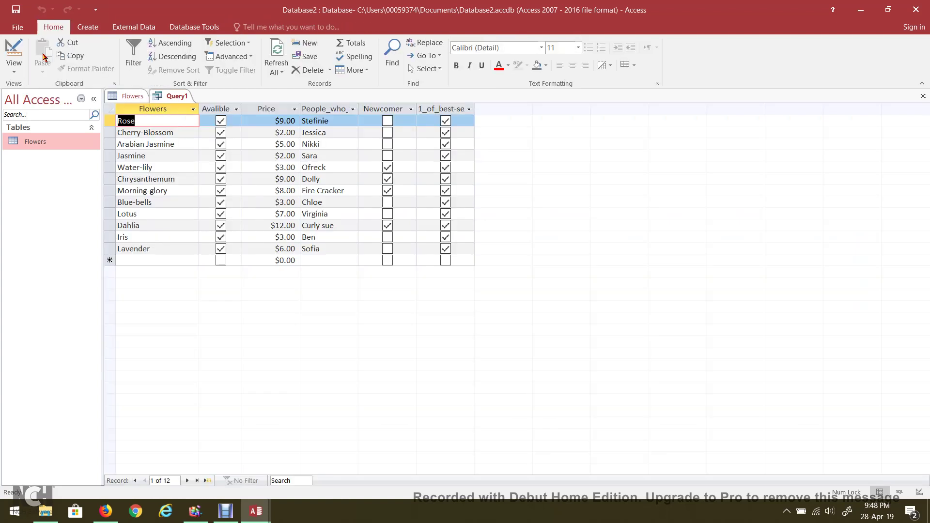
click(371, 262)
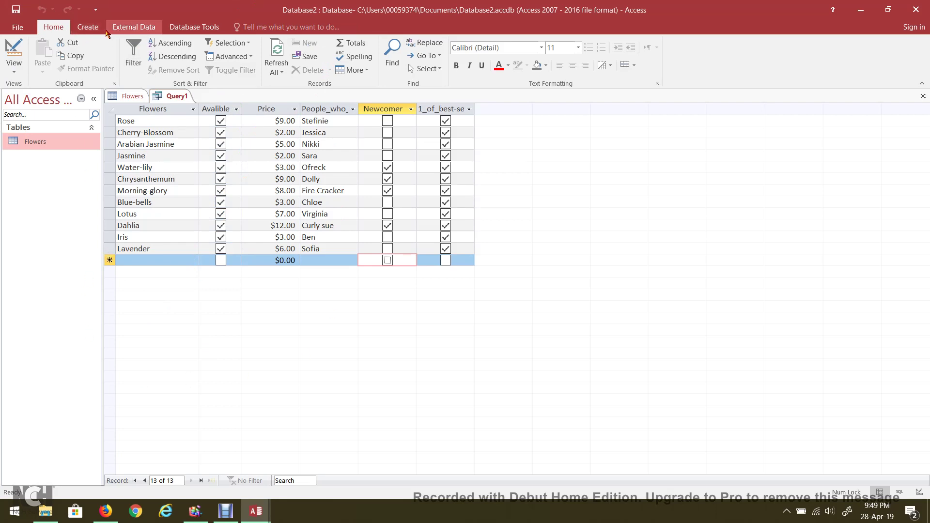
Create a second query in design view based on the Flowers table
click(96, 29)
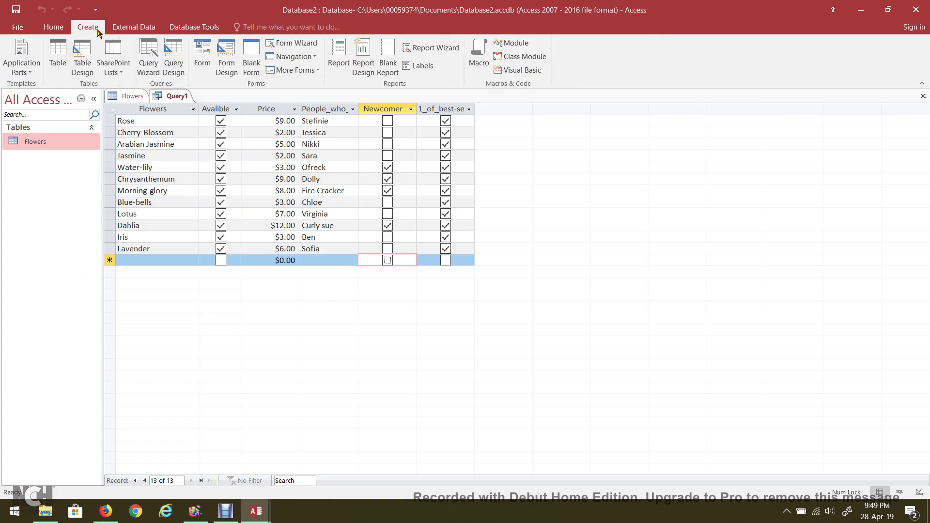
click(170, 66)
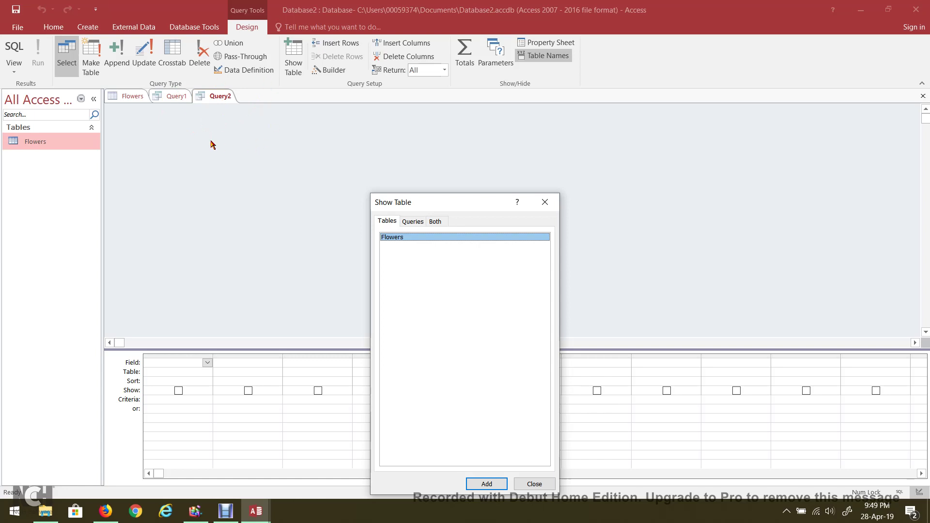
click(487, 483)
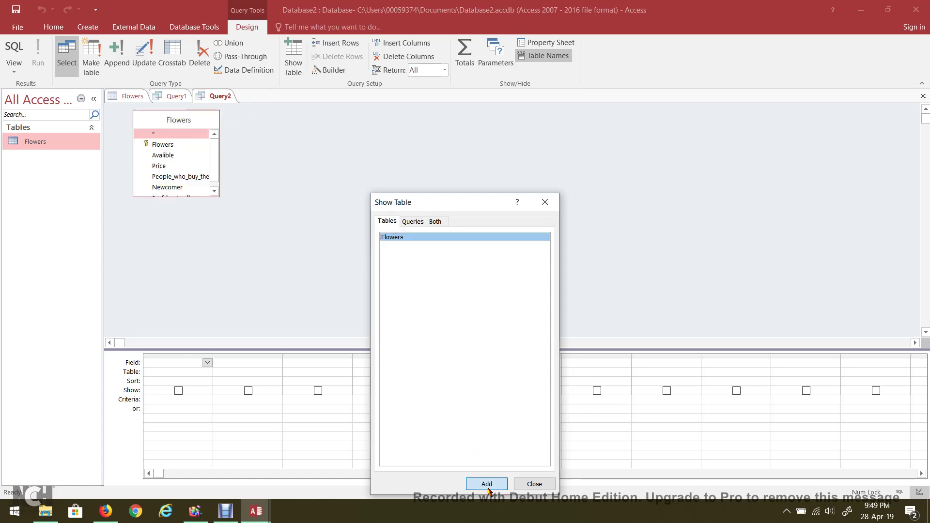
click(554, 204)
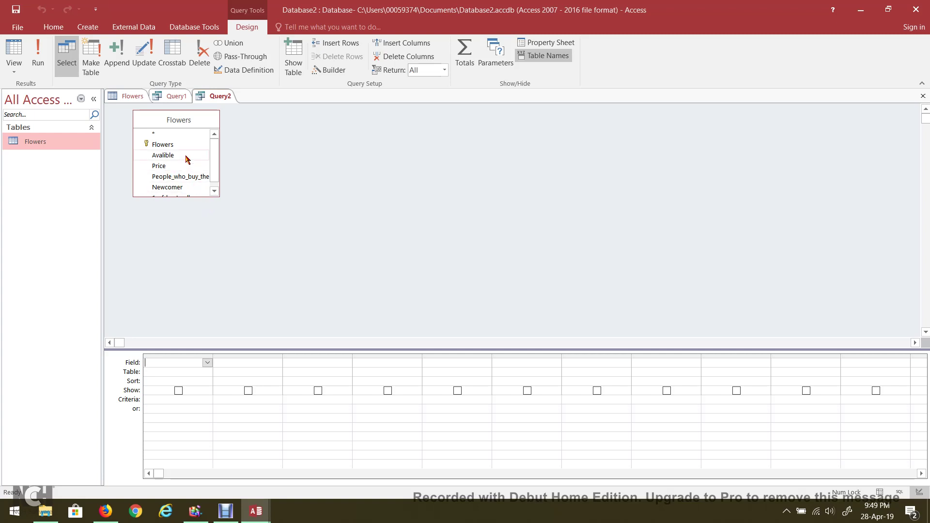
Add the Newcomer, 1_of_best-sellers, Avalible and Flowers fields, in that order, to the second query
scroll(186, 159, down, 1)
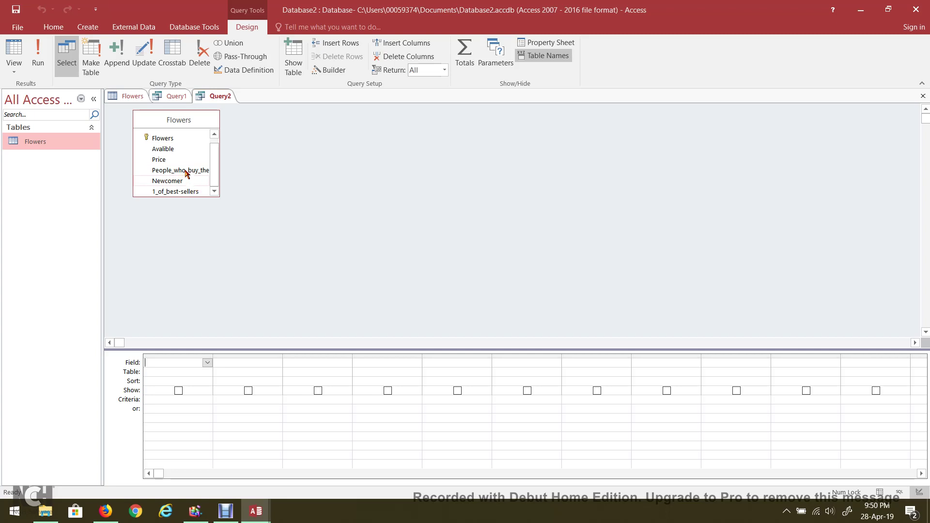
double_click(189, 182)
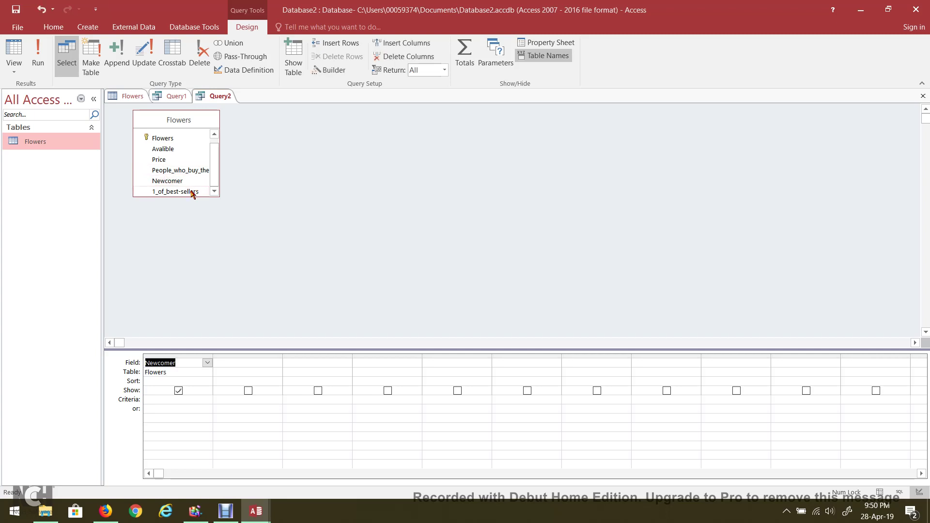
double_click(193, 192)
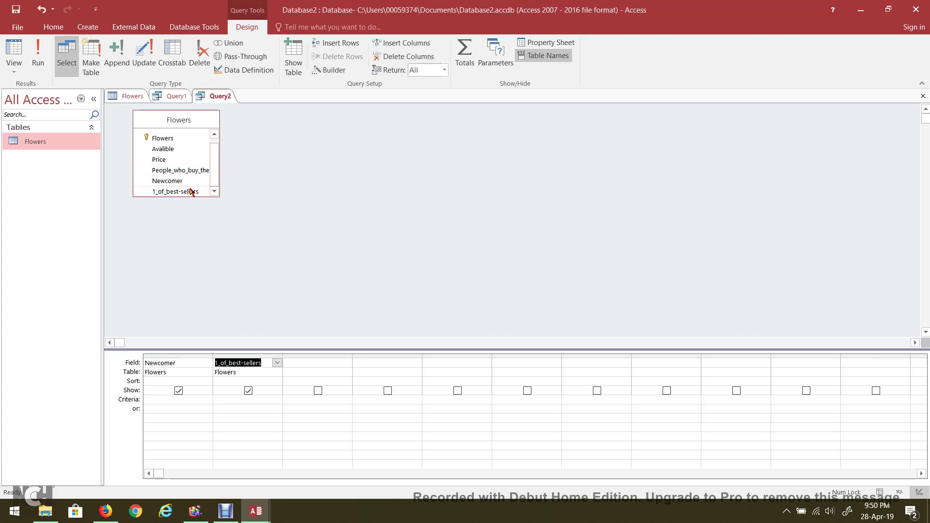
double_click(174, 151)
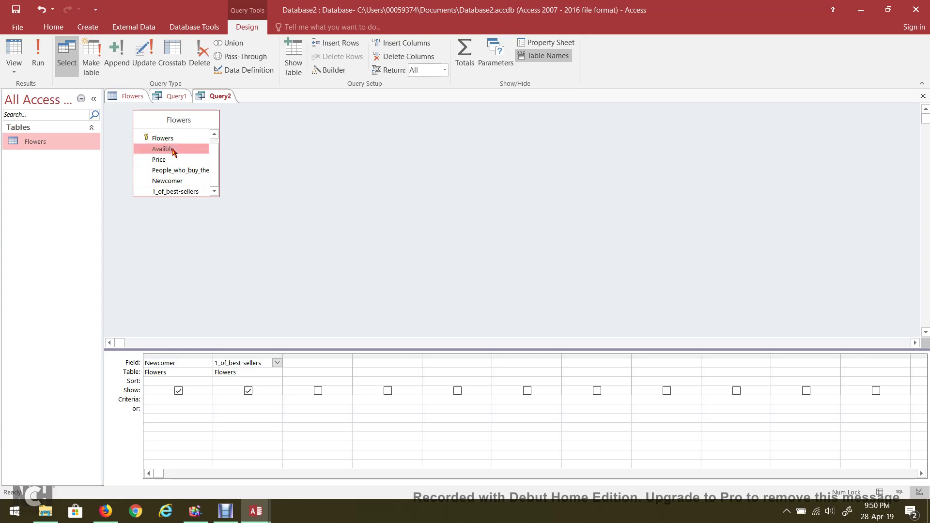
double_click(164, 139)
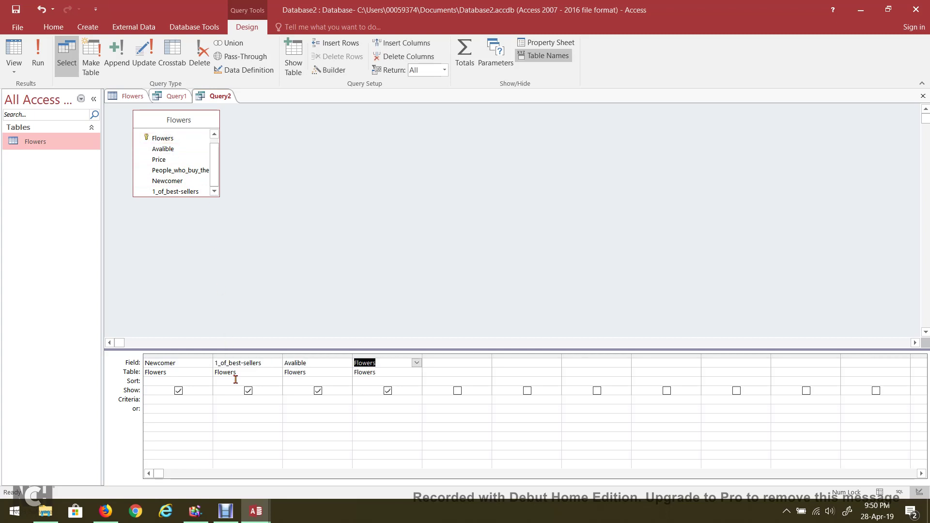
Set the second query's criteria to no for Newcomer and yes for 1_of_best-sellers and Avalible, and run the query
click(152, 398)
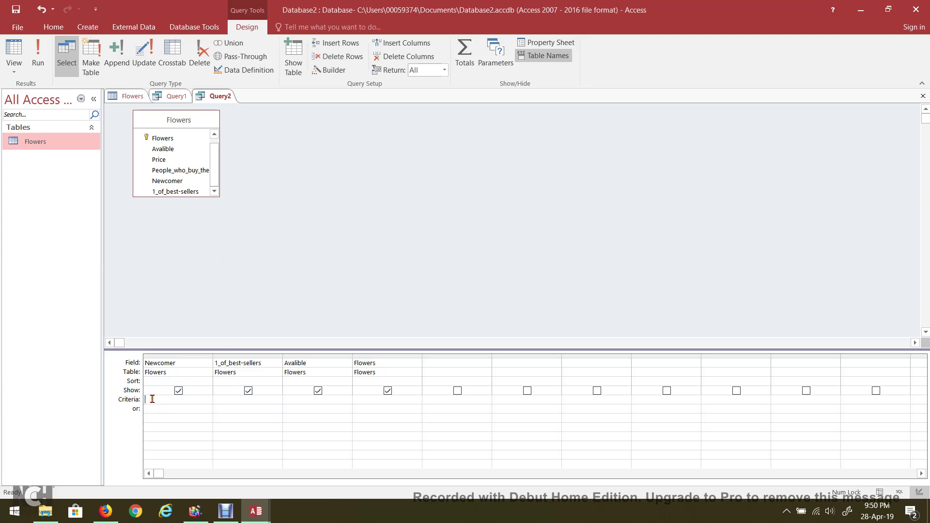
text(no)
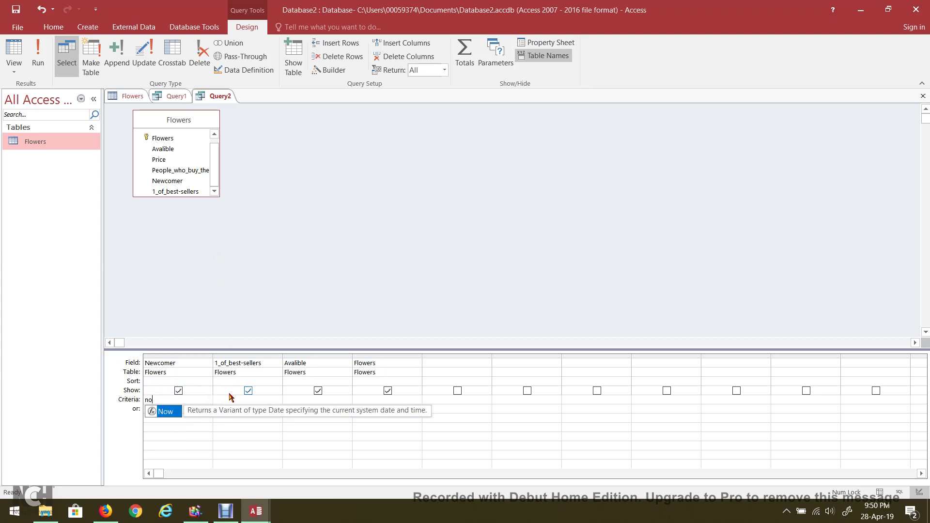
click(229, 398)
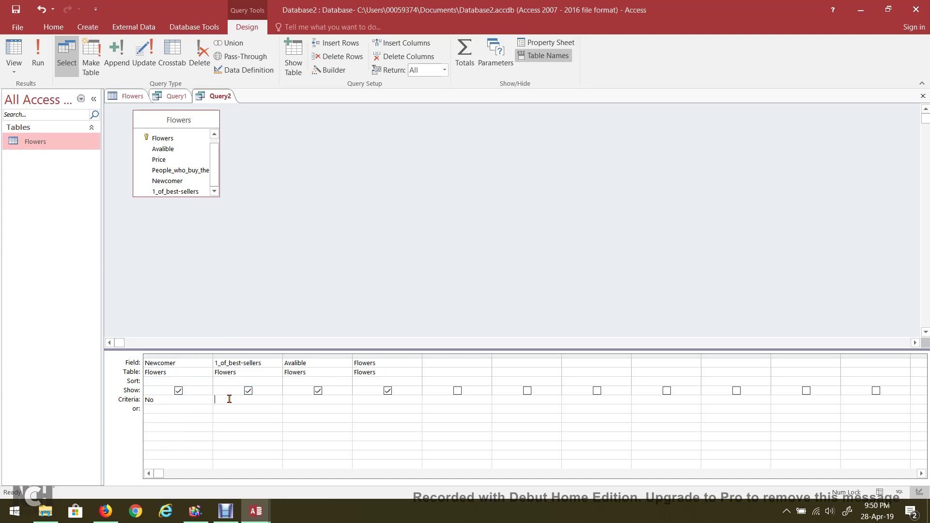
text(yes)
click(303, 400)
text(yes)
click(39, 58)
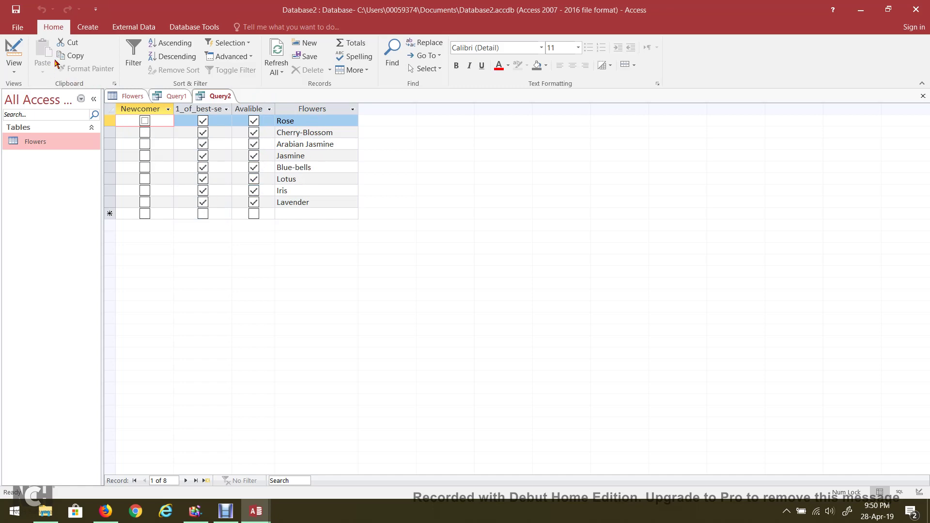
Create a third query in design view based on the Flowers table
click(93, 31)
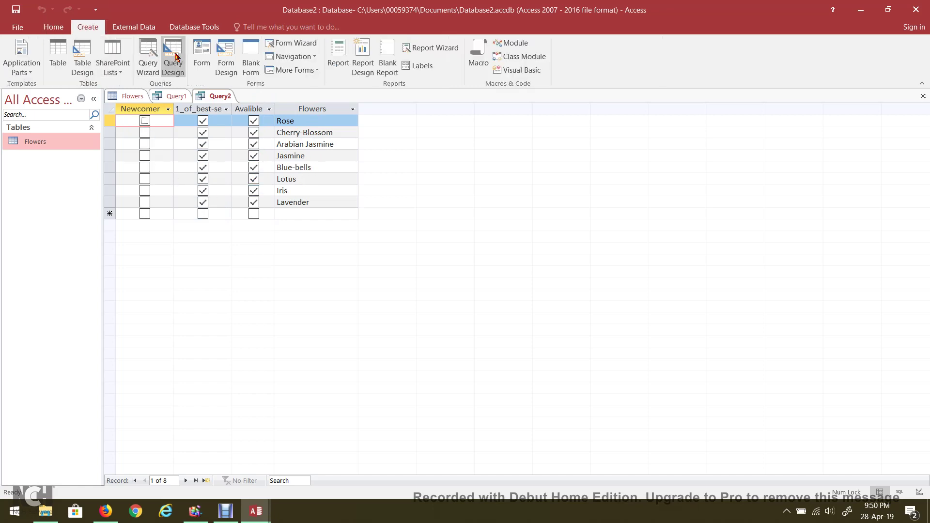
click(173, 62)
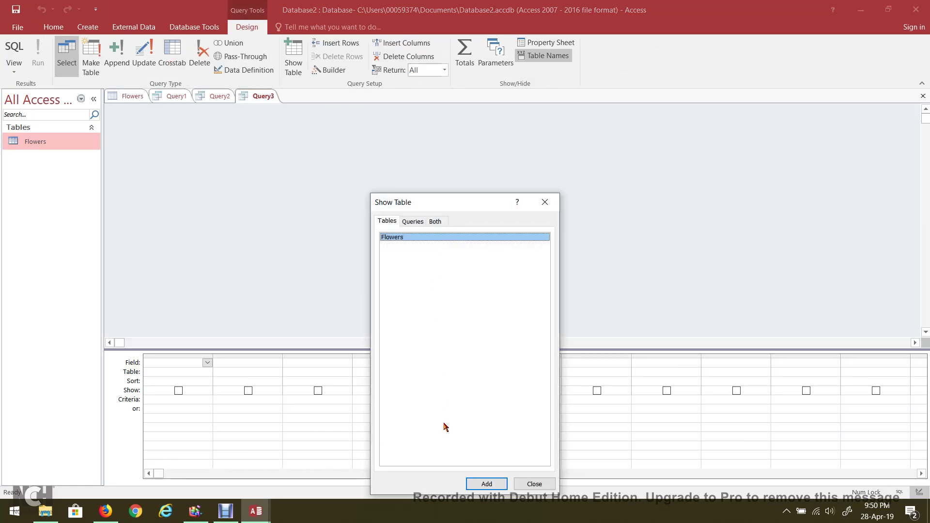
click(487, 483)
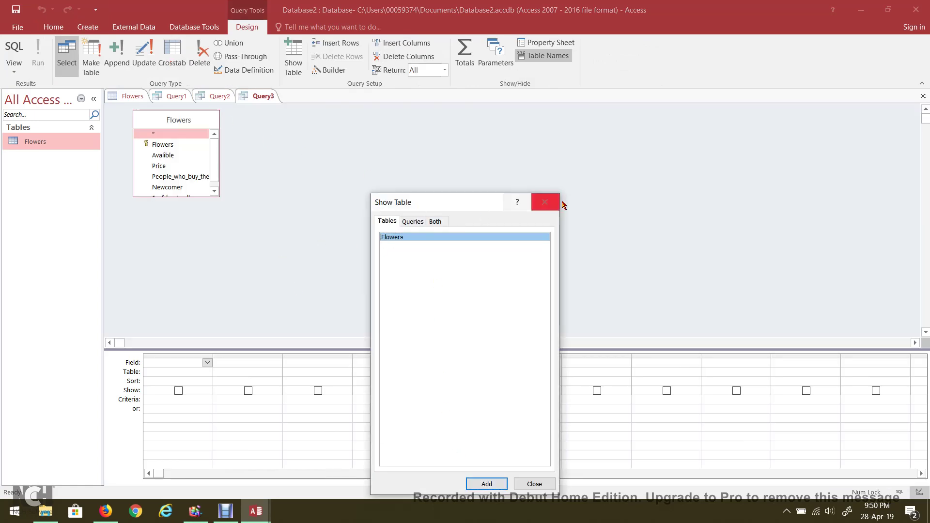
click(544, 203)
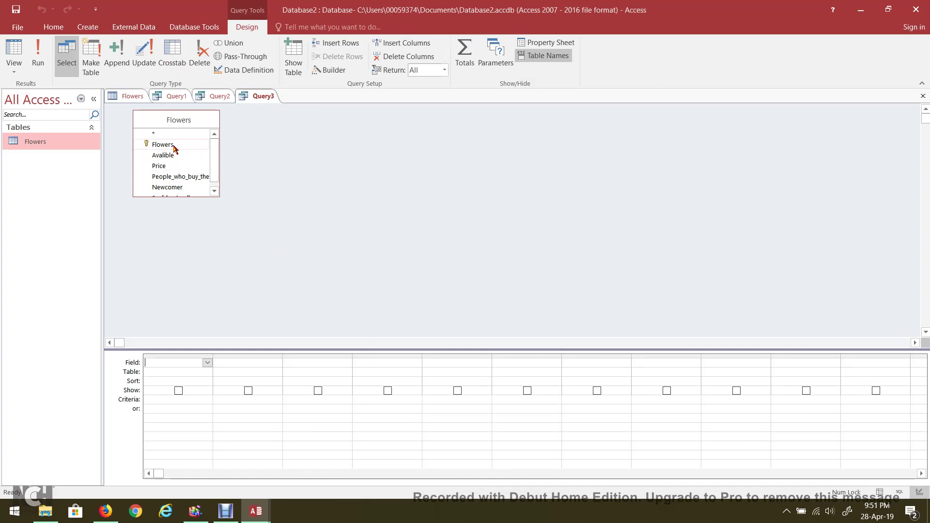
Add the Flowers, Avalible, Newcomer and 1_of_best-sellers fields, in that order, to the third query
double_click(175, 146)
double_click(174, 155)
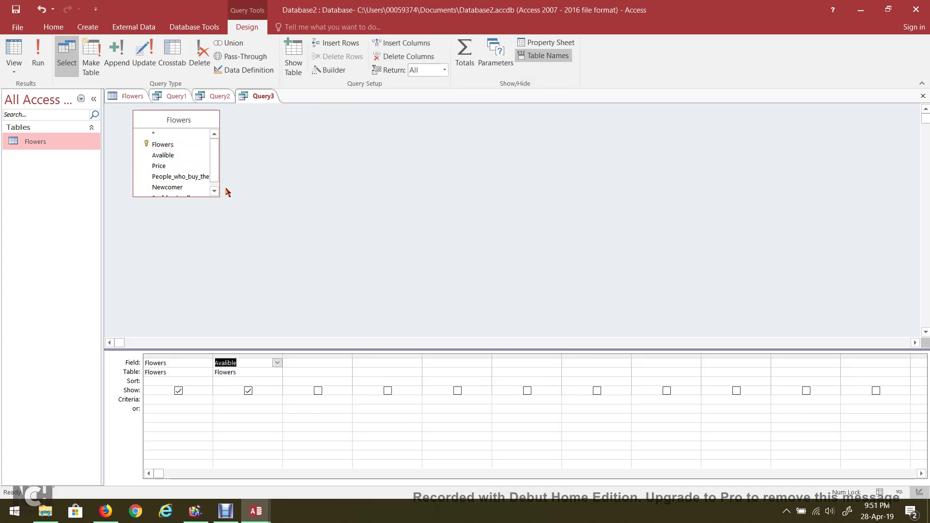
double_click(200, 188)
click(214, 192)
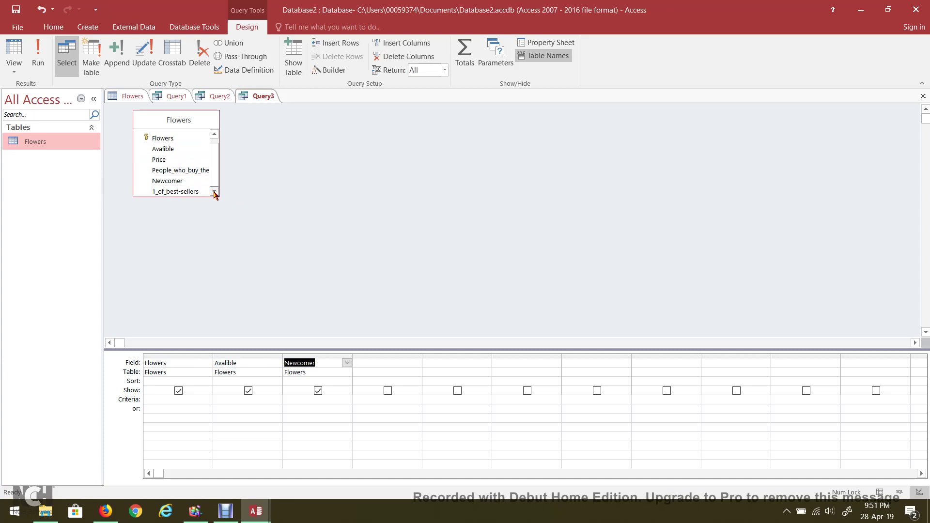
double_click(200, 191)
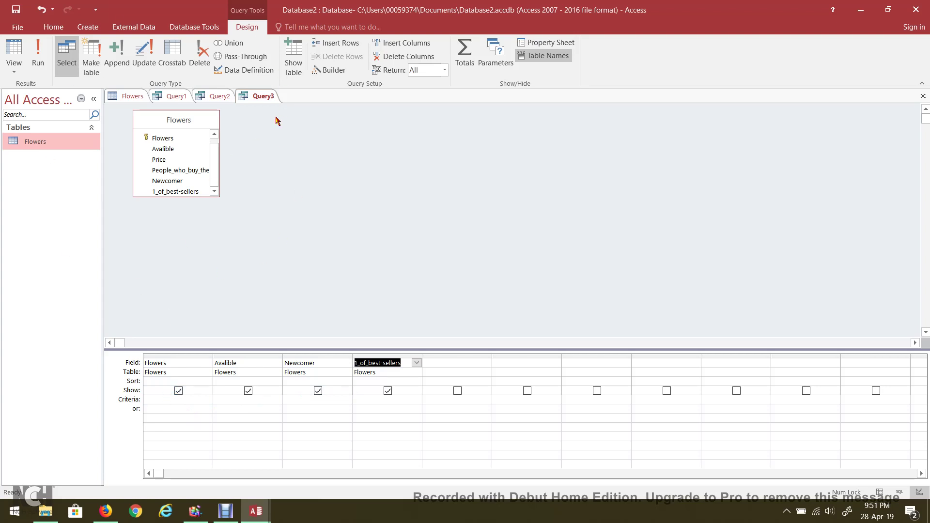
Set the Avalible, Newcomer and 1_of_best-sellers criteria to yes in the third query and run it
click(177, 400)
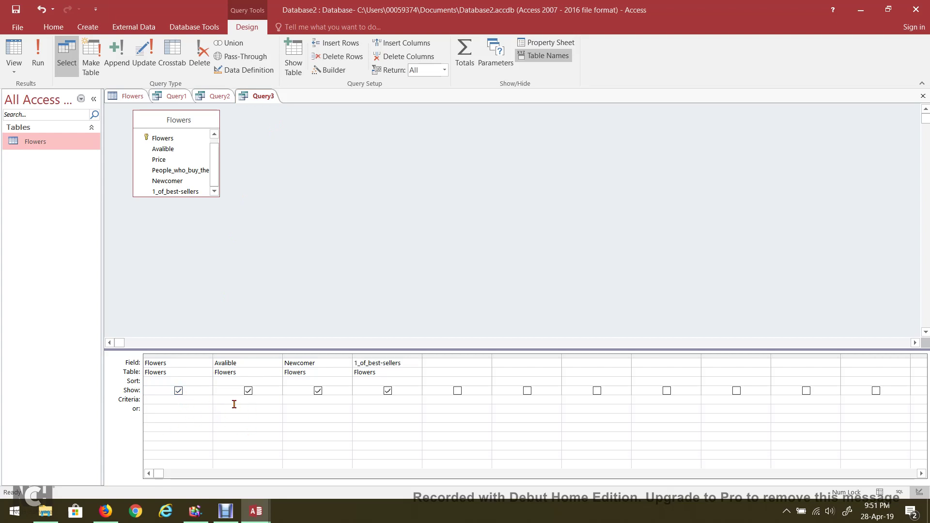
text(yes)
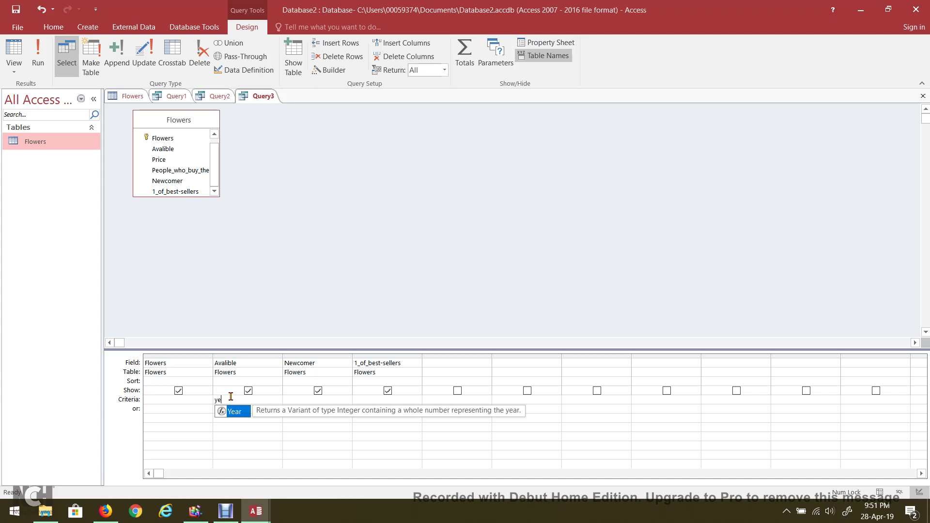
click(301, 400)
text(yes)
click(377, 399)
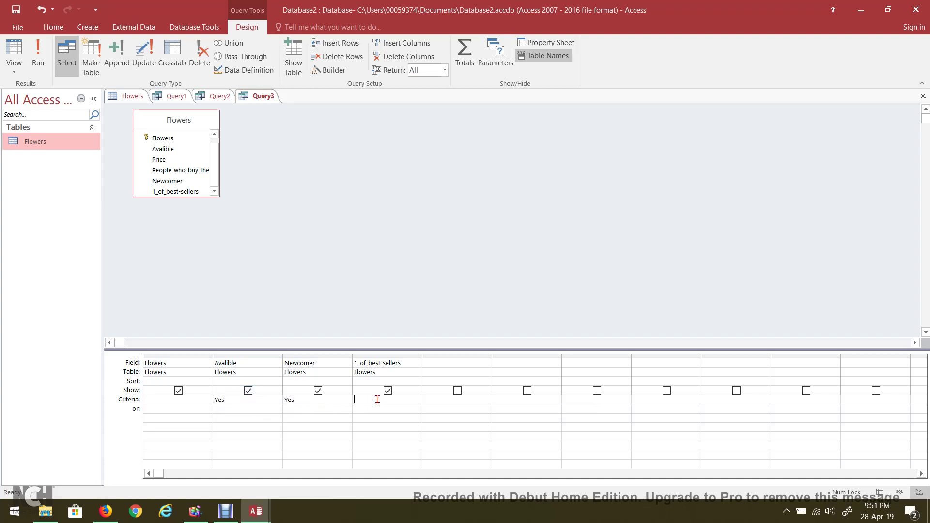
text(yes)
click(37, 58)
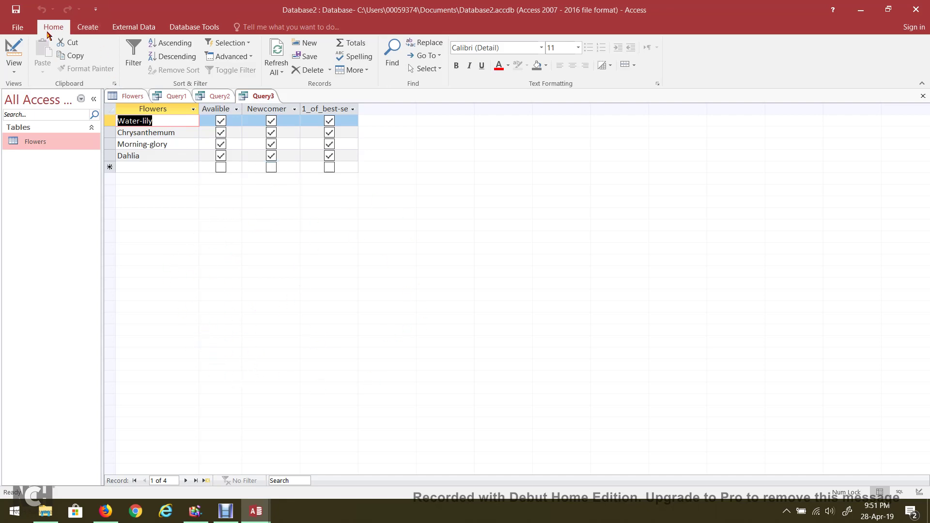
Switch back to the open Flowers table to view its records
click(57, 142)
click(129, 99)
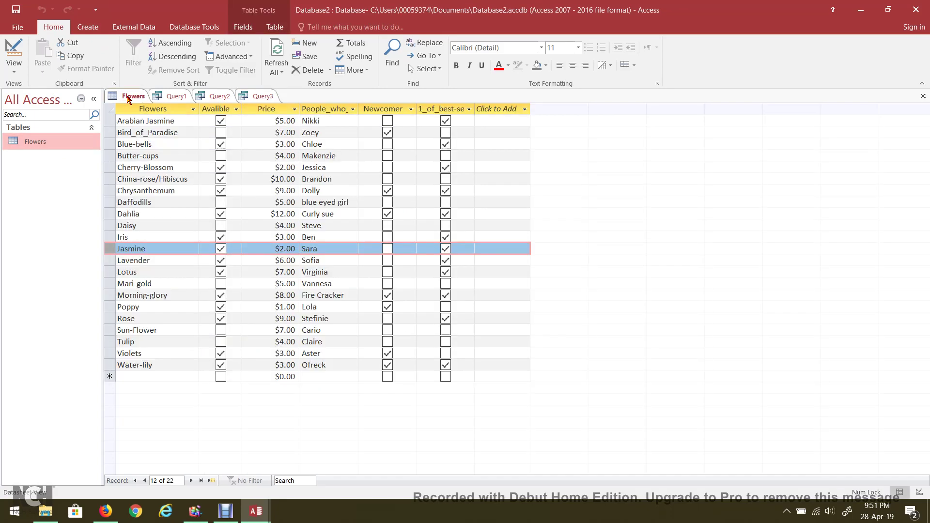